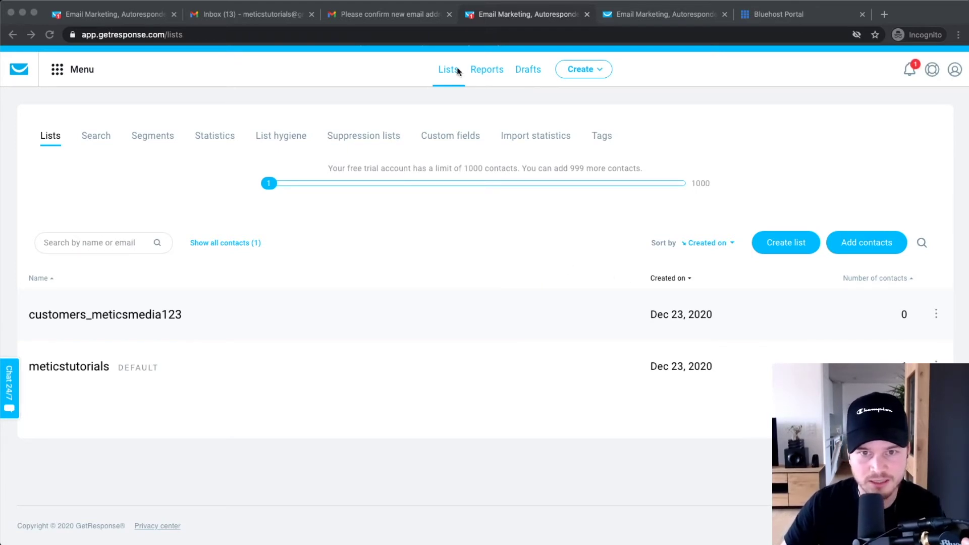
Bring the browser window showing GetResponse's Lists page into focus.
click(441, 69)
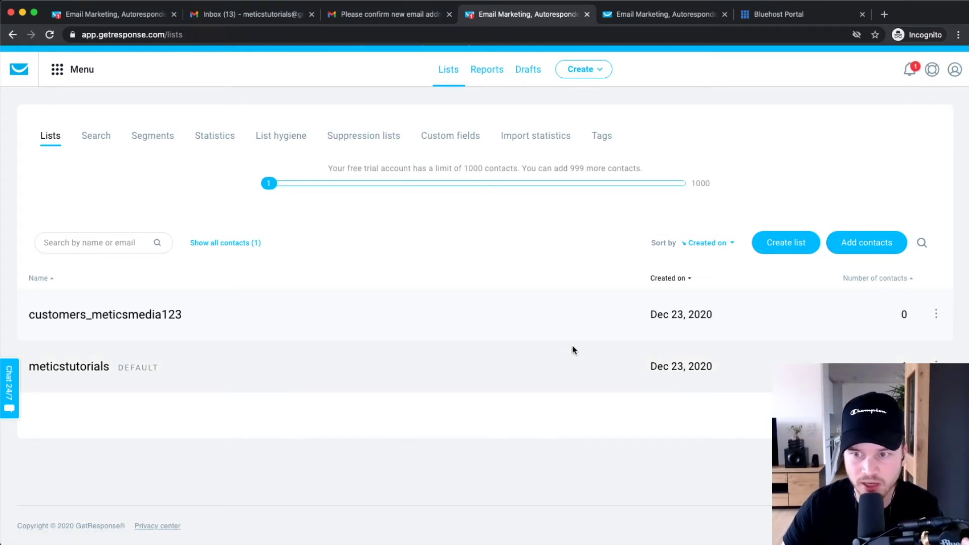
Start adding contacts to the meticstutorials list by uploading a file.
click(885, 244)
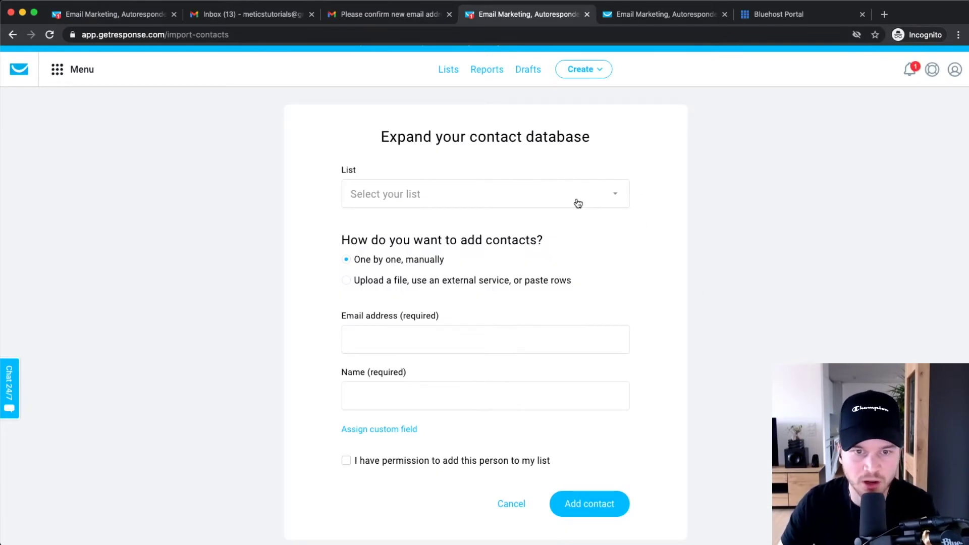
click(466, 206)
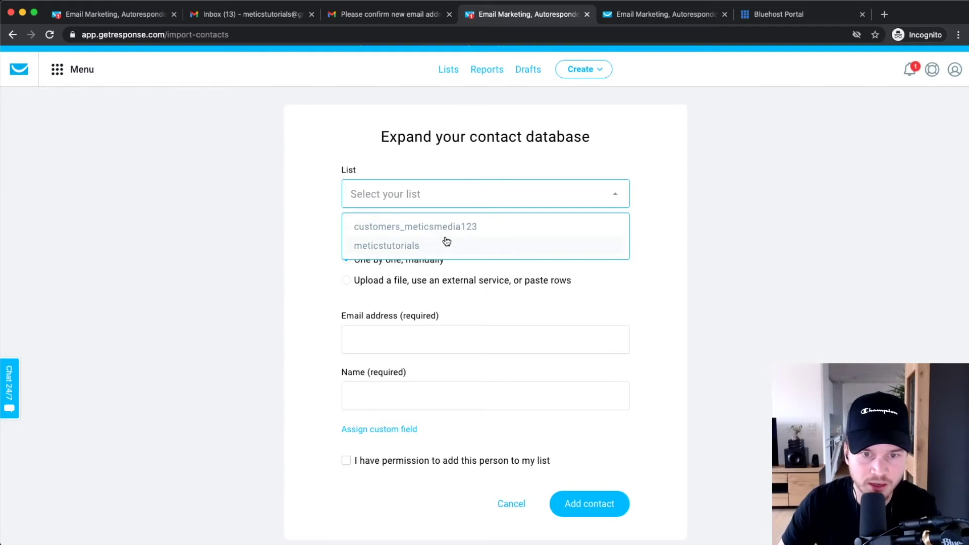
click(399, 246)
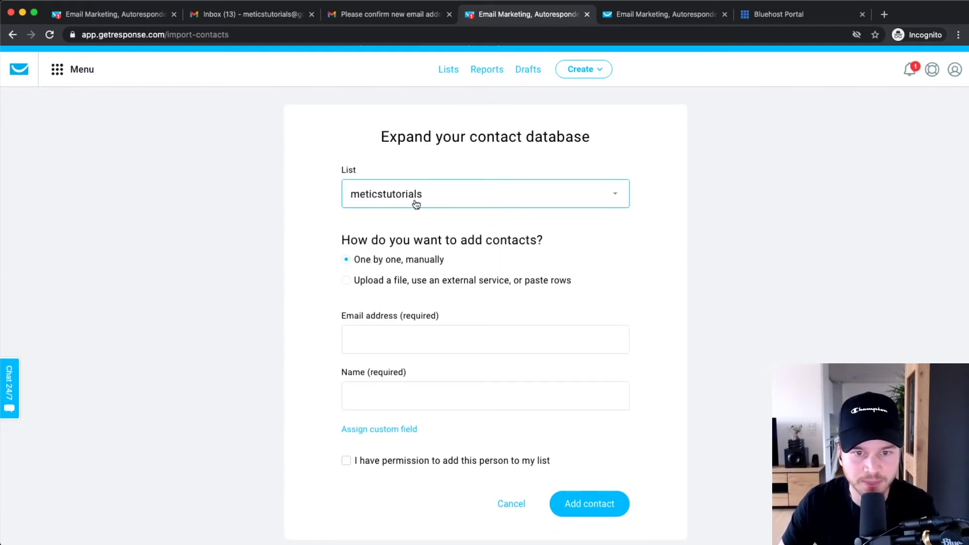
scroll(381, 262, up, 5)
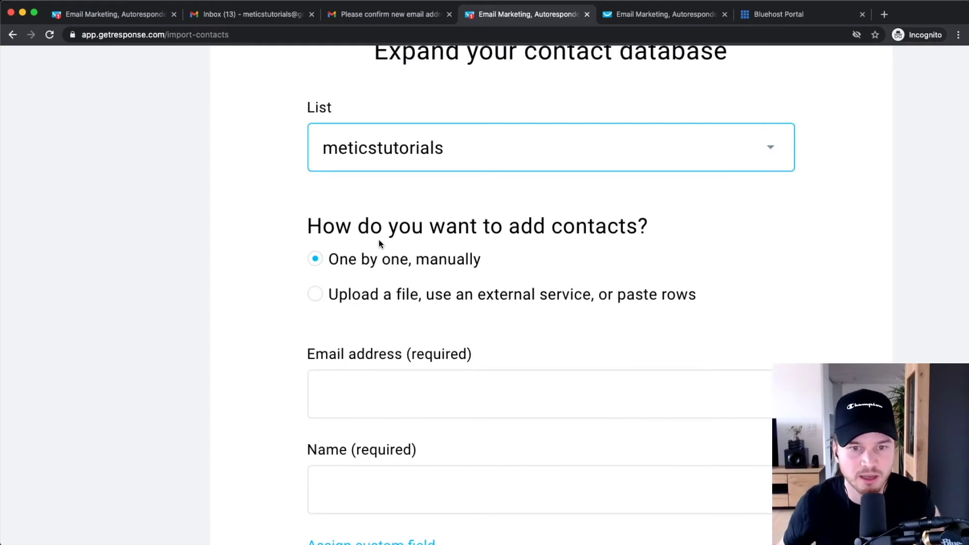
click(318, 295)
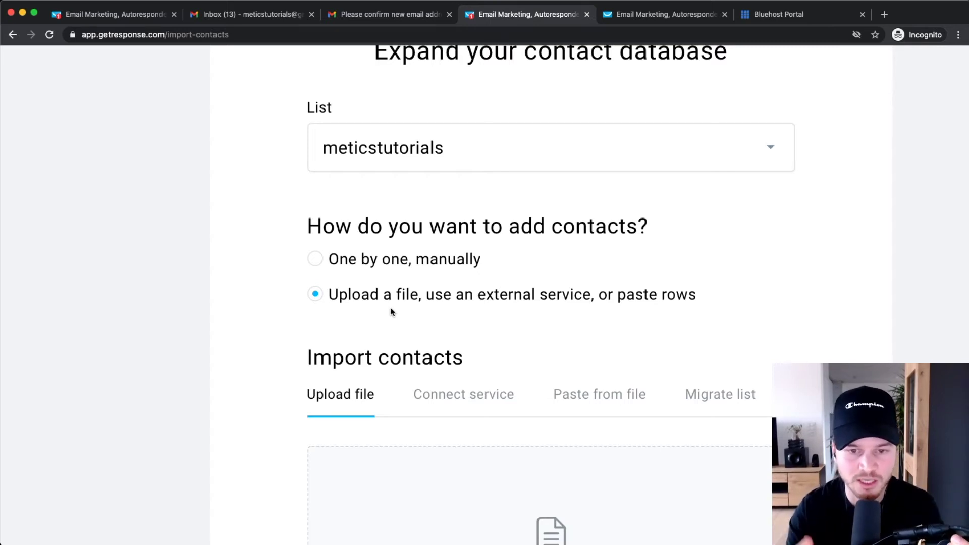
scroll(438, 320, down, 2)
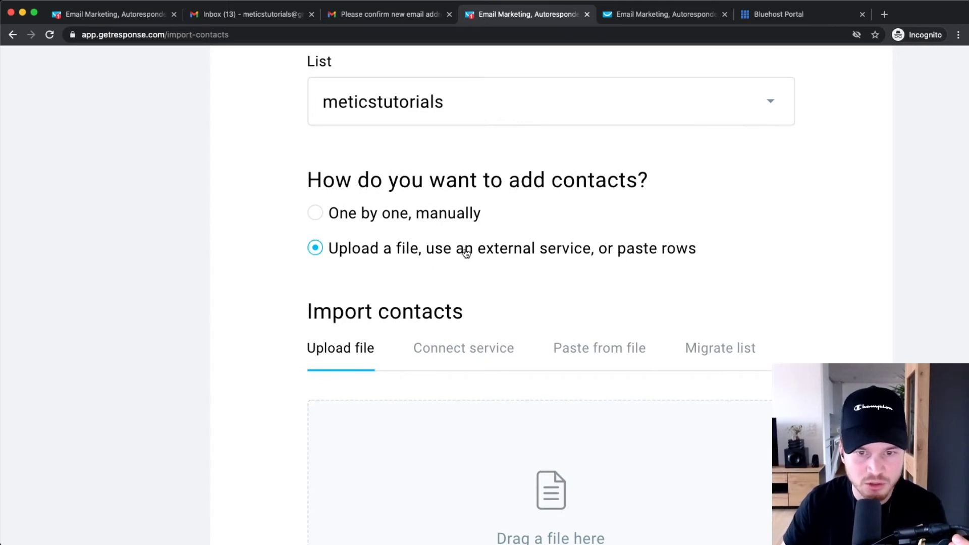
scroll(554, 256, down, 3)
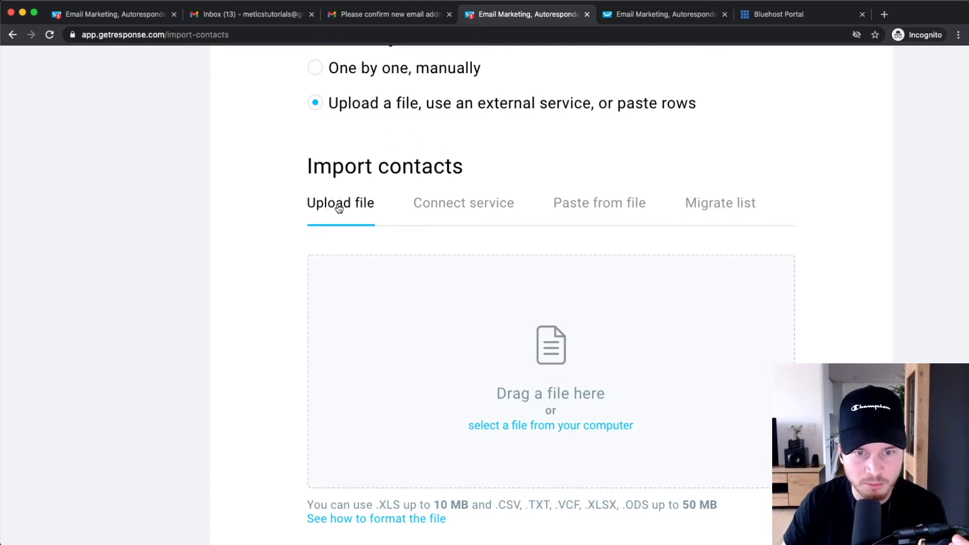
scroll(472, 301, down, 3)
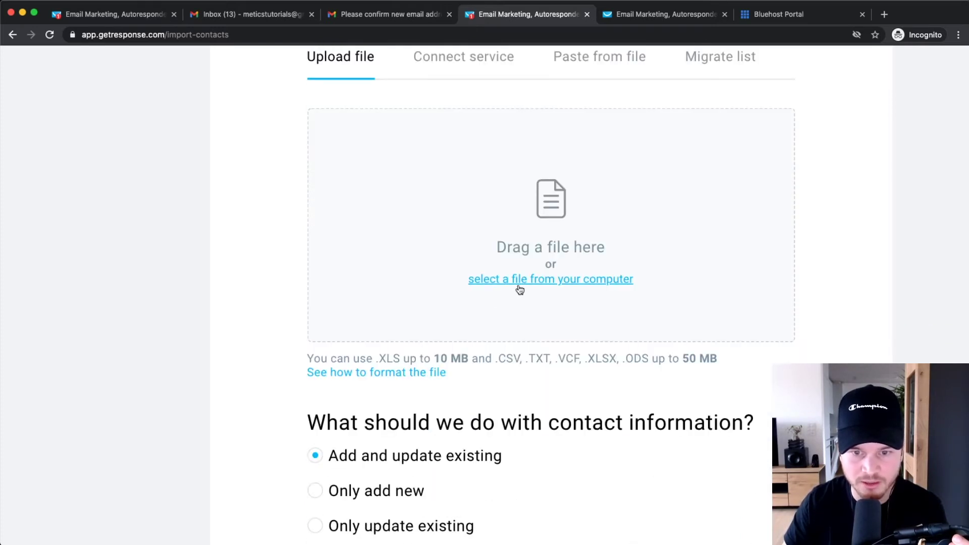
Attach the CSV contact file from the computer so it is ready for upload.
click(520, 289)
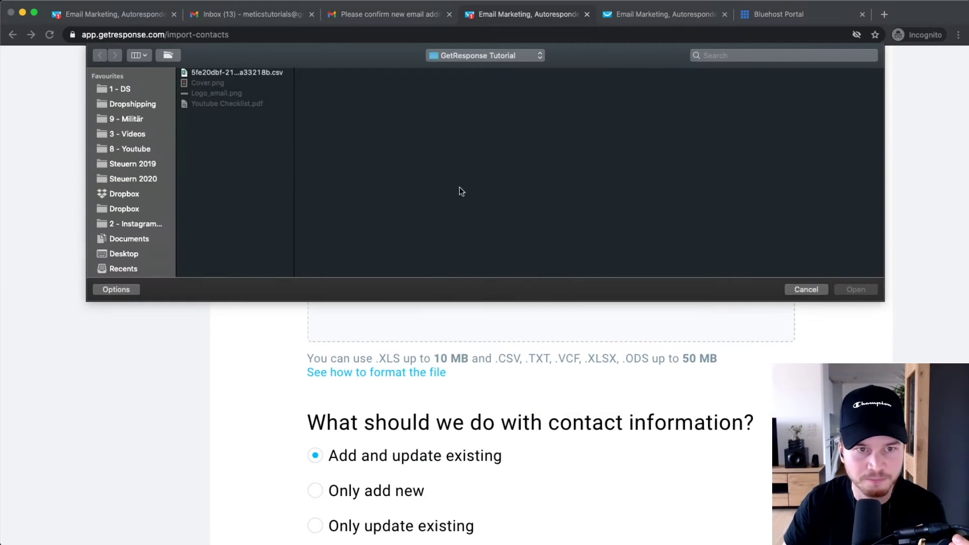
click(228, 72)
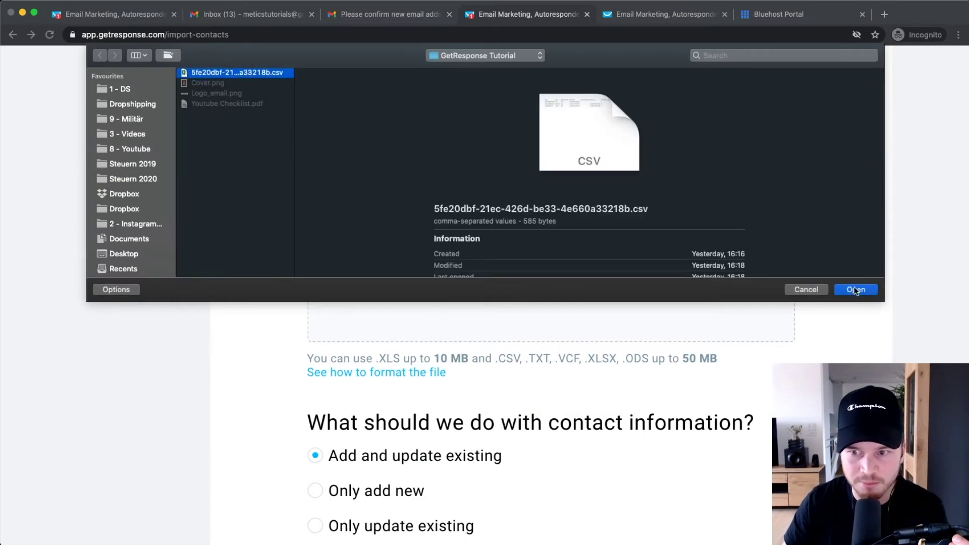
click(854, 288)
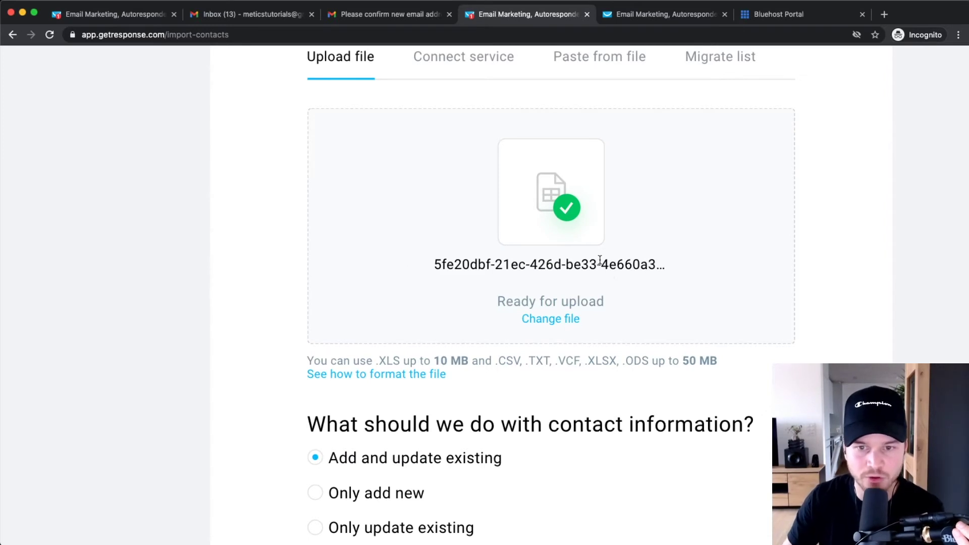
scroll(401, 244, down, 5)
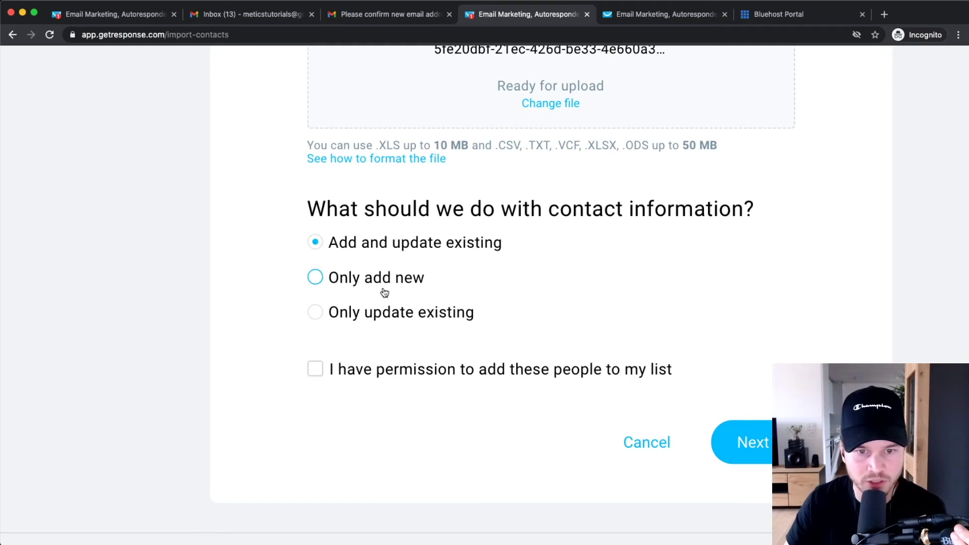
Choose 'Only add new', confirm permission to add these people, and continue to column mapping.
click(348, 278)
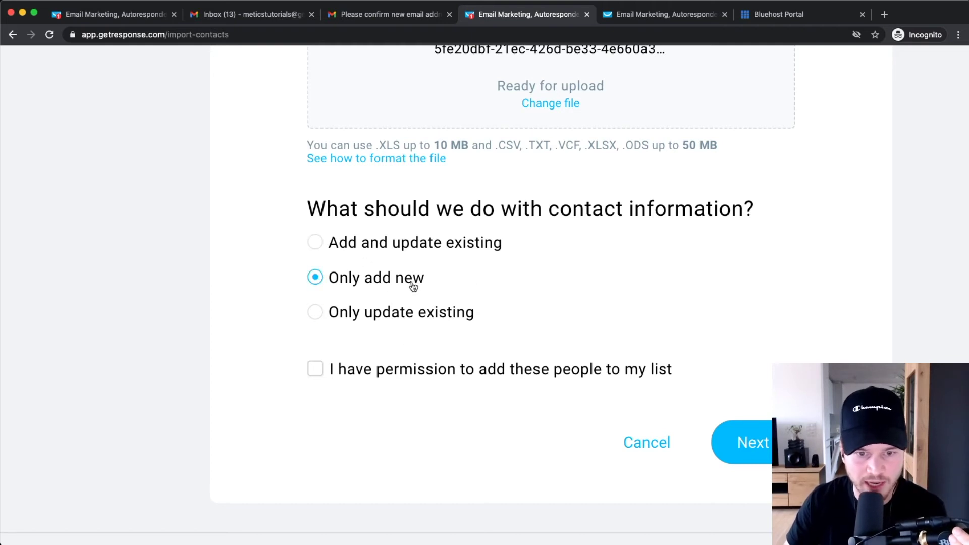
click(317, 369)
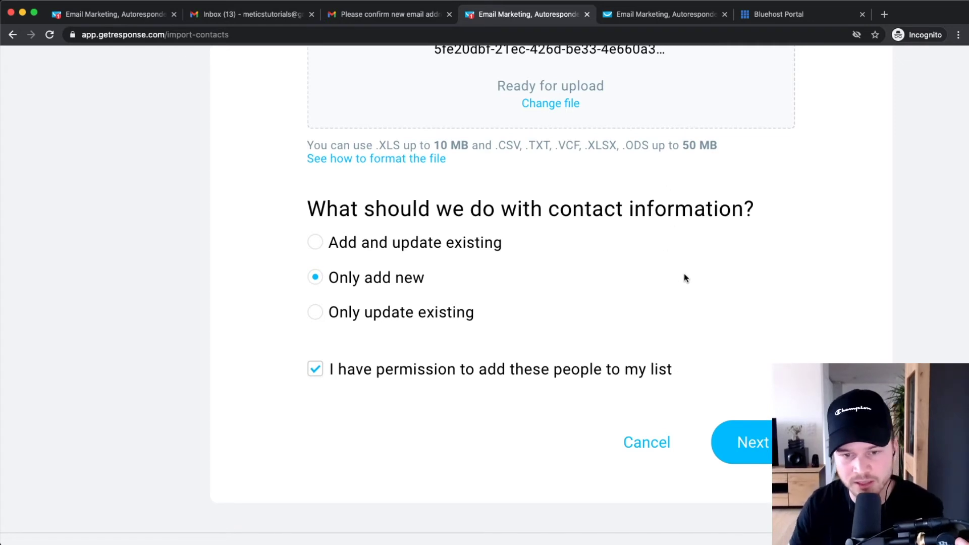
scroll(685, 278, down, 2)
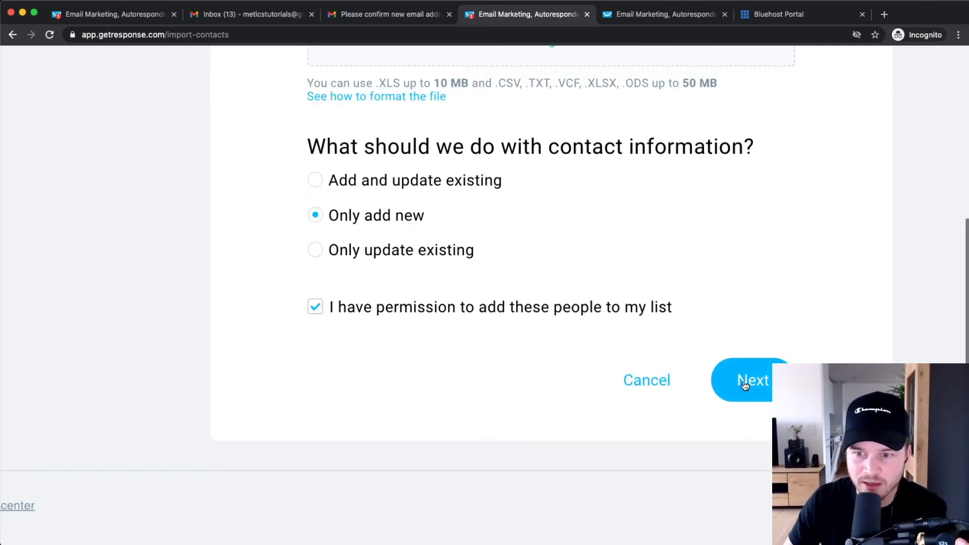
click(752, 381)
scroll(267, 368, up, 5)
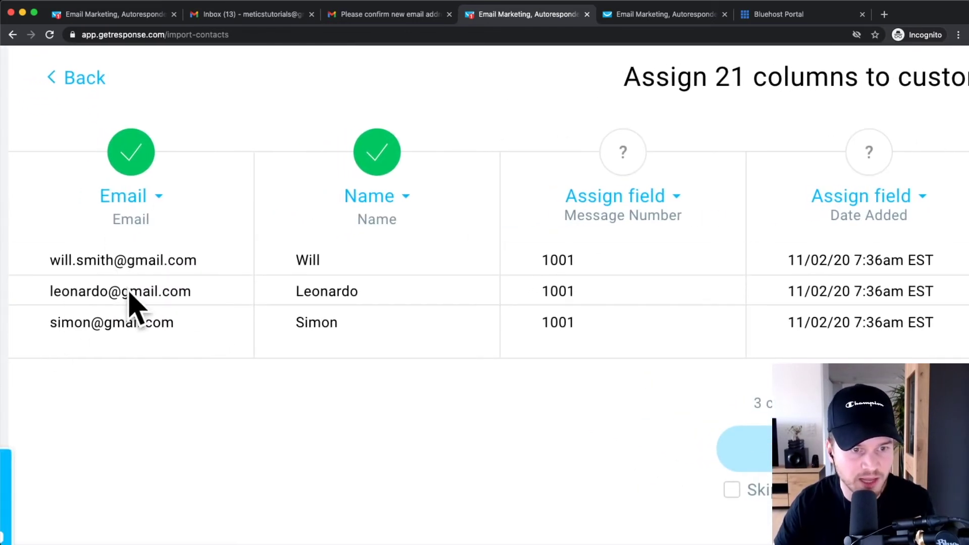
click(157, 198)
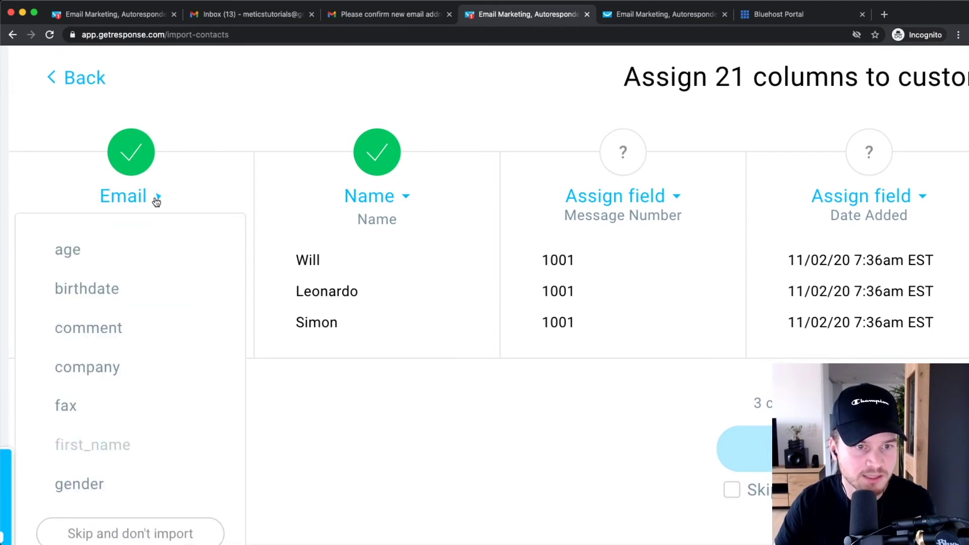
click(365, 448)
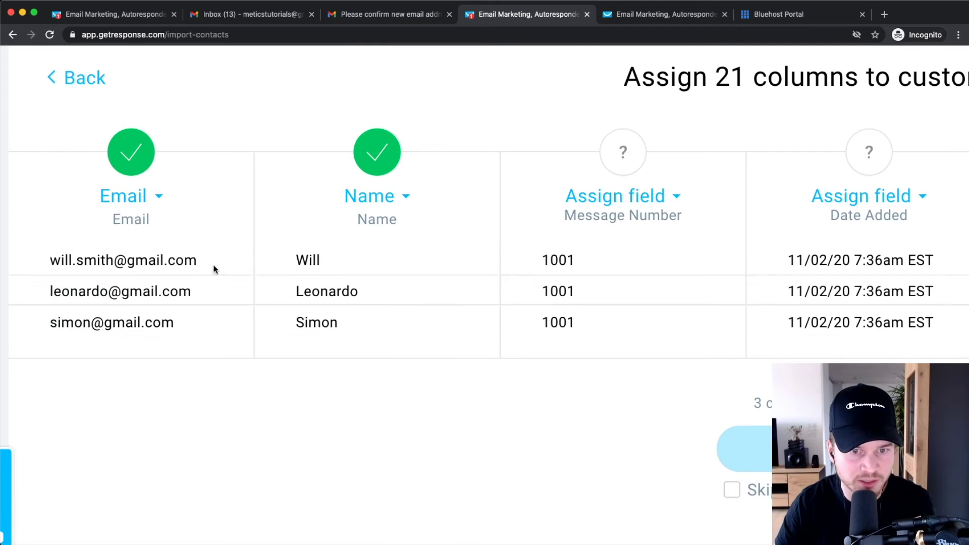
key(super+0)
scroll(443, 261, right, 5)
scroll(444, 258, right, 10)
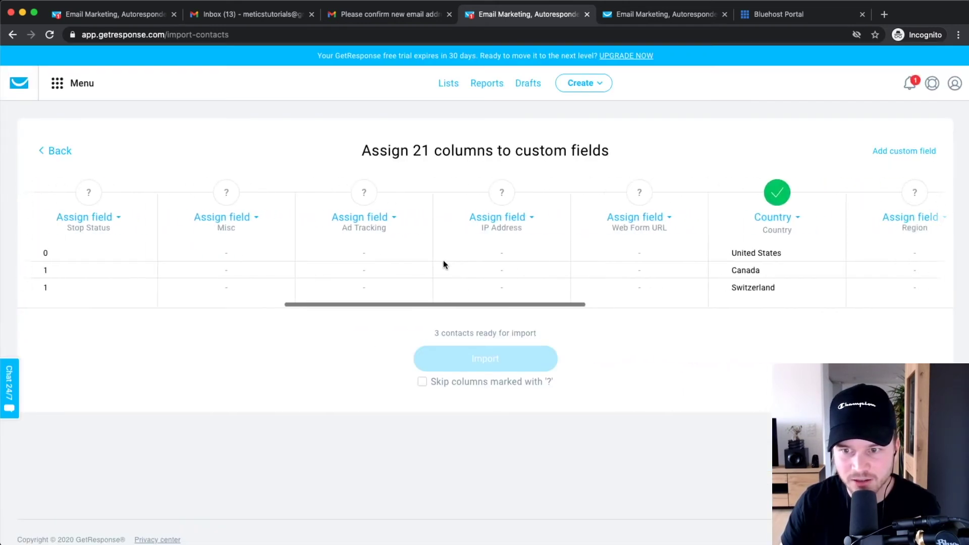
key(super+plus)
key(super+plus)
key(super+plus)
key(super+plus)
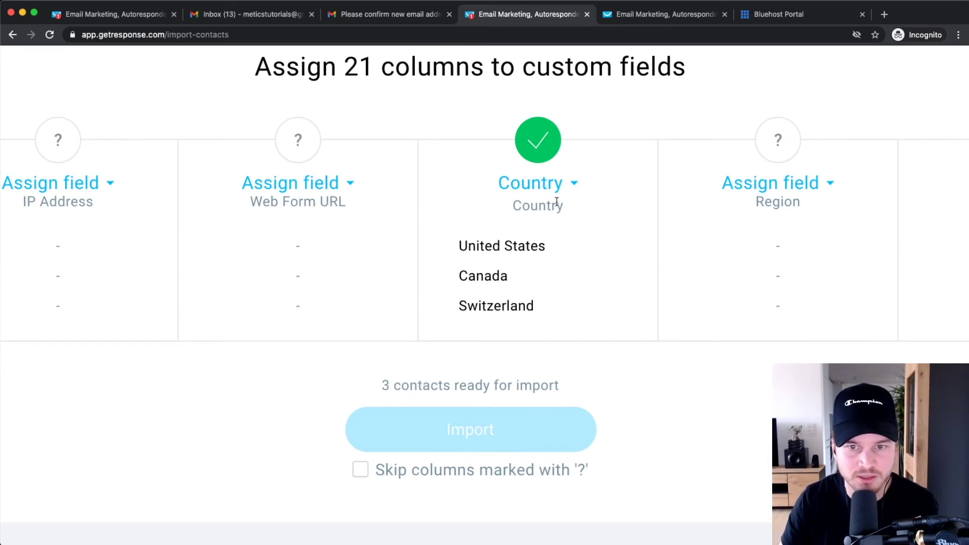
key(super+minus)
scroll(565, 277, down, 2)
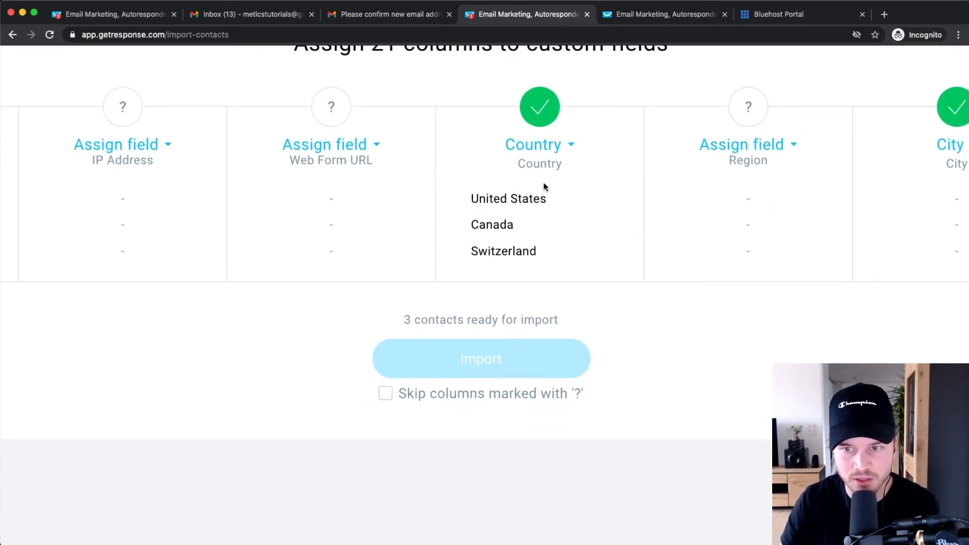
key(super+0)
scroll(470, 241, left, 3)
scroll(470, 242, left, 10)
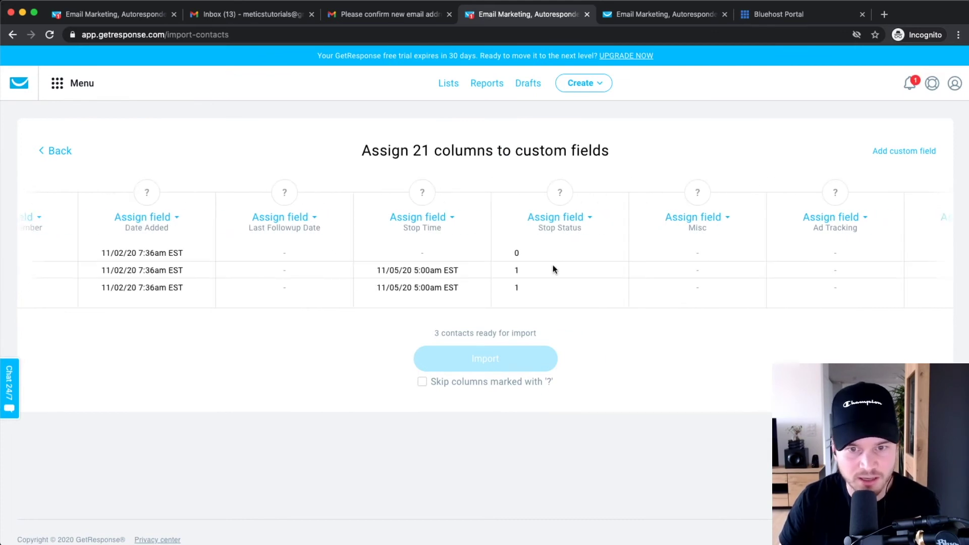
scroll(601, 222, right, 3)
scroll(607, 246, right, 15)
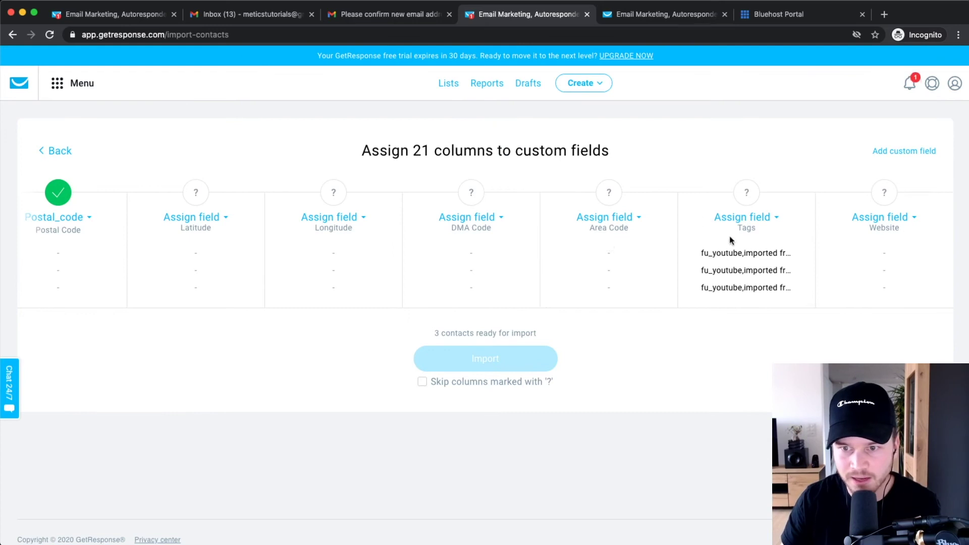
scroll(762, 234, up, 5)
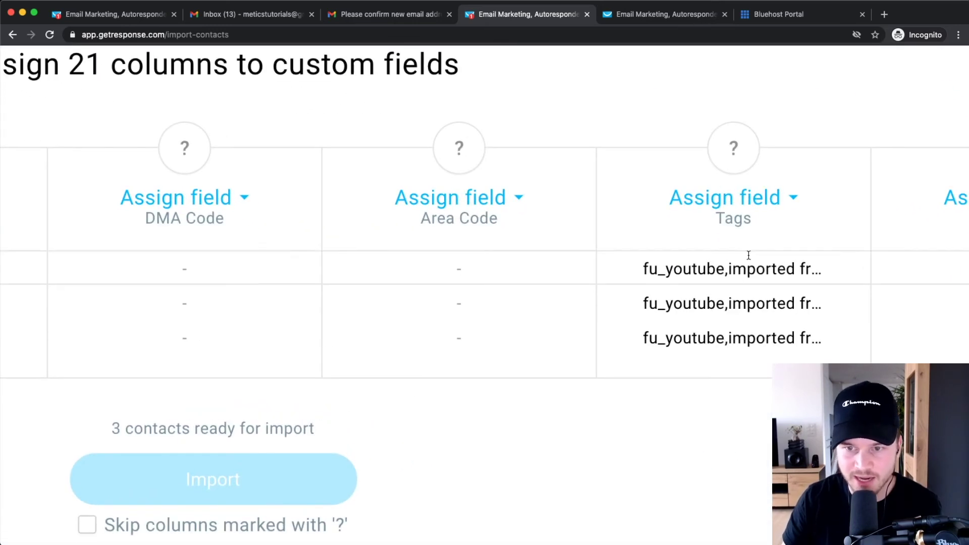
Map the Tags column to the comment field.
click(768, 199)
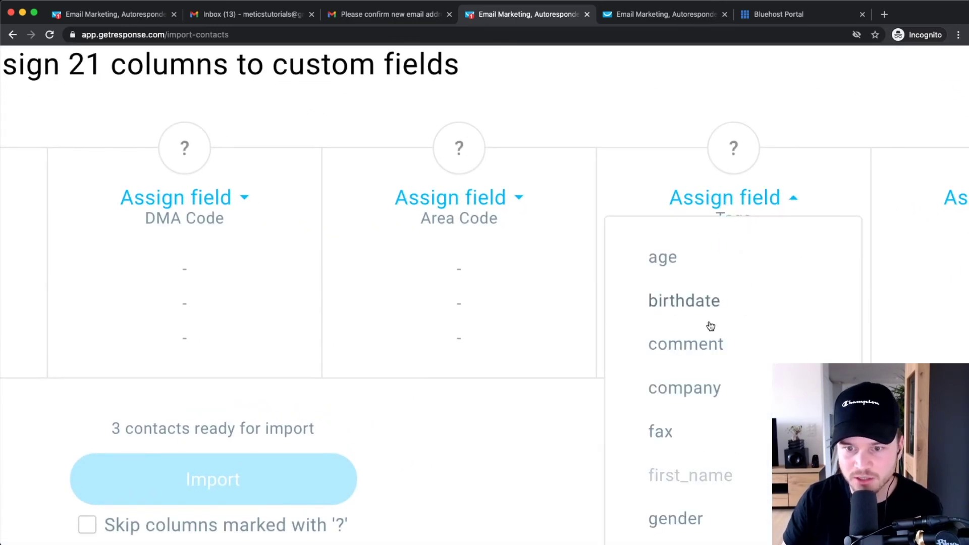
scroll(710, 329, down, 3)
scroll(710, 329, down, 5)
click(693, 359)
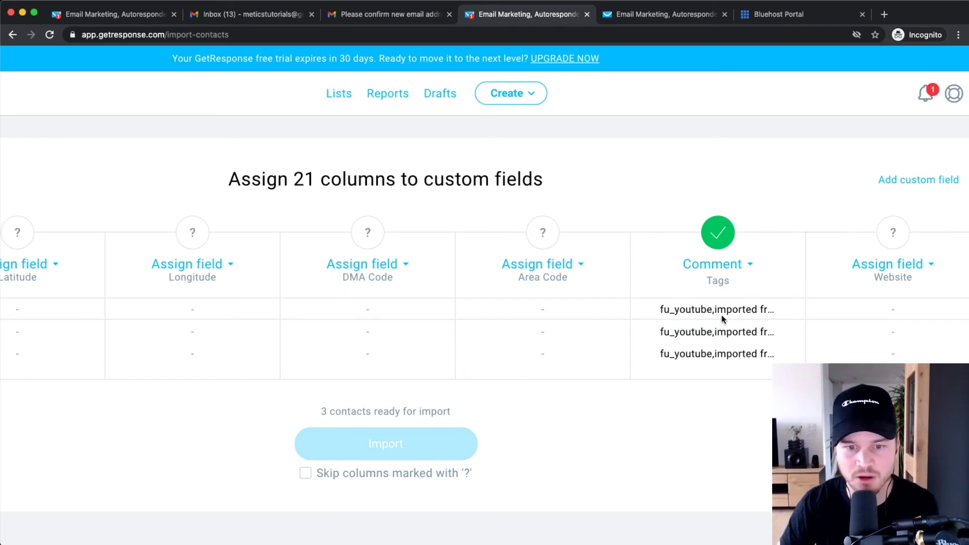
Skip all columns still marked with ? so they stay out of the import.
scroll(444, 409, down, 1)
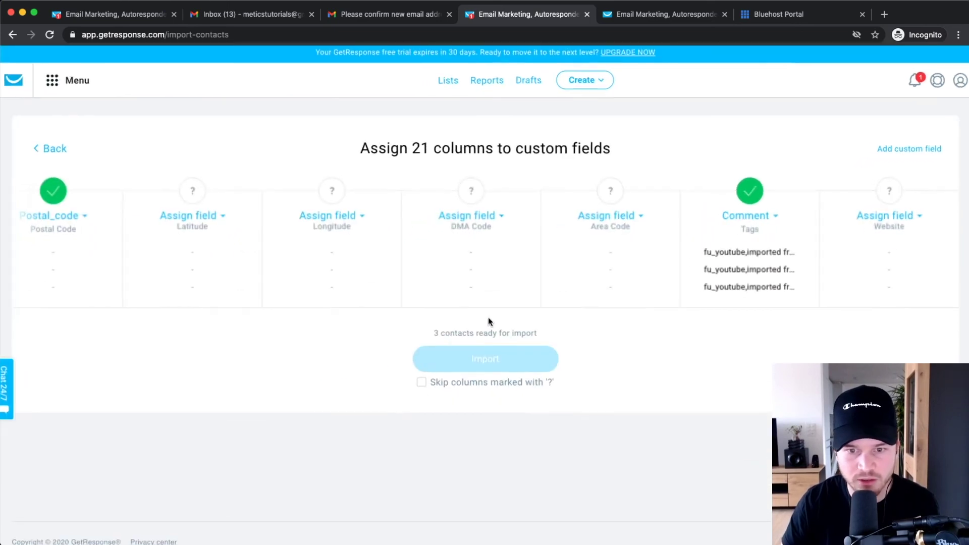
click(306, 445)
click(382, 415)
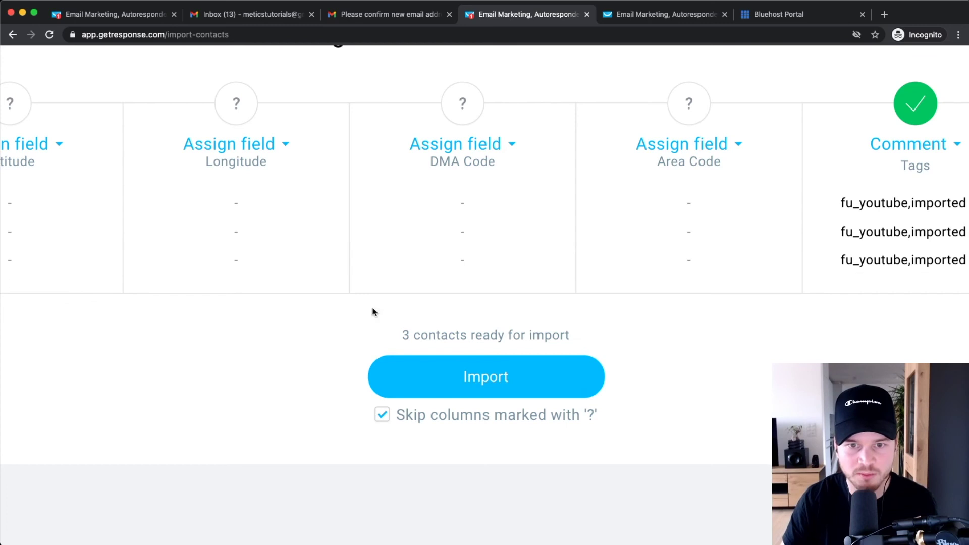
scroll(562, 138, down, 5)
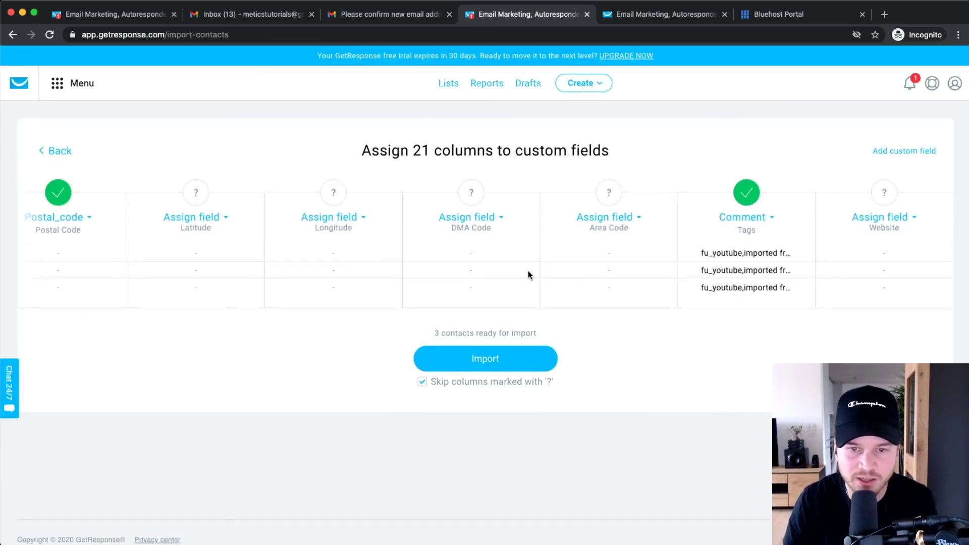
scroll(465, 361, up, 5)
Import the 3 contacts and dismiss the importing notice to reach Import statistics.
click(462, 356)
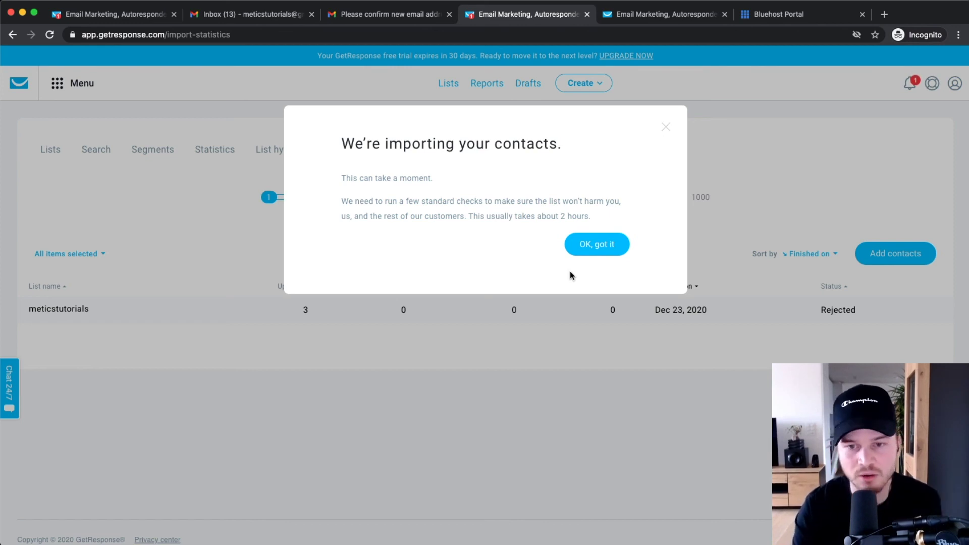
click(612, 250)
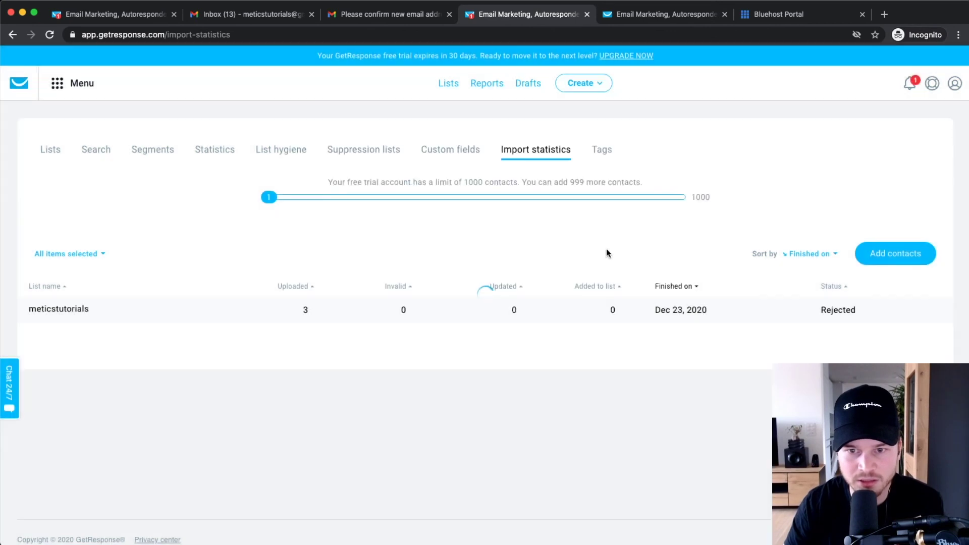